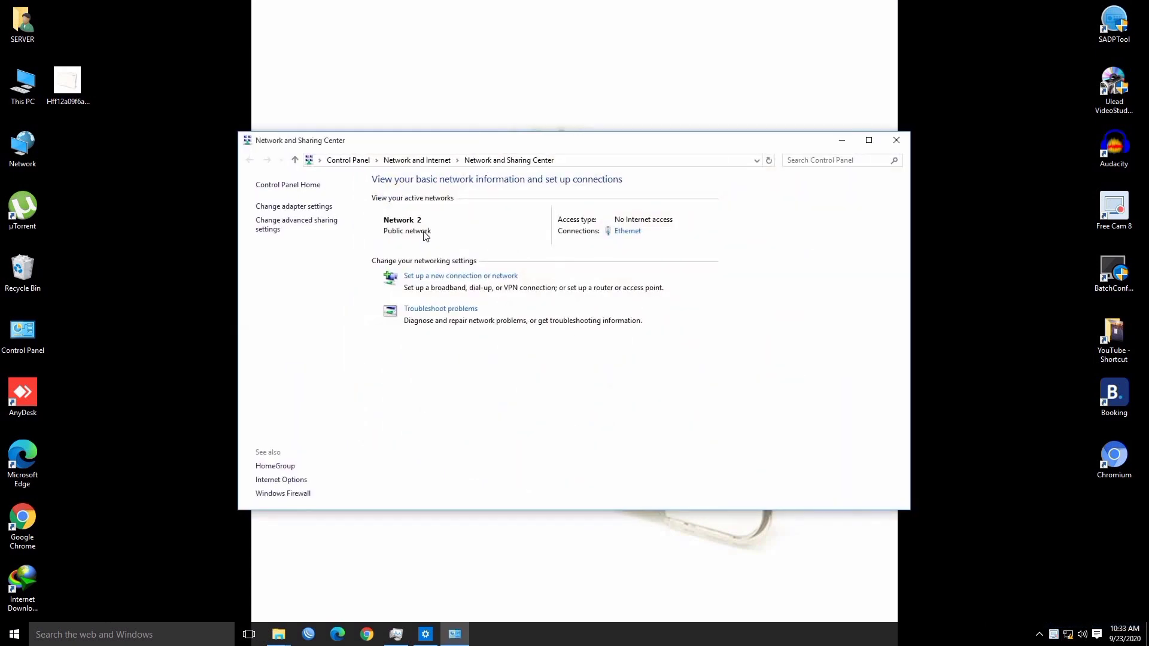
Give the Ethernet adapter static IPv4 address 192.168.100.254 with subnet mask 255.255.255.0
{"action": "left_click", "coordinate": [287, 213]}
{"action": "right_click", "coordinate": [453, 219]}
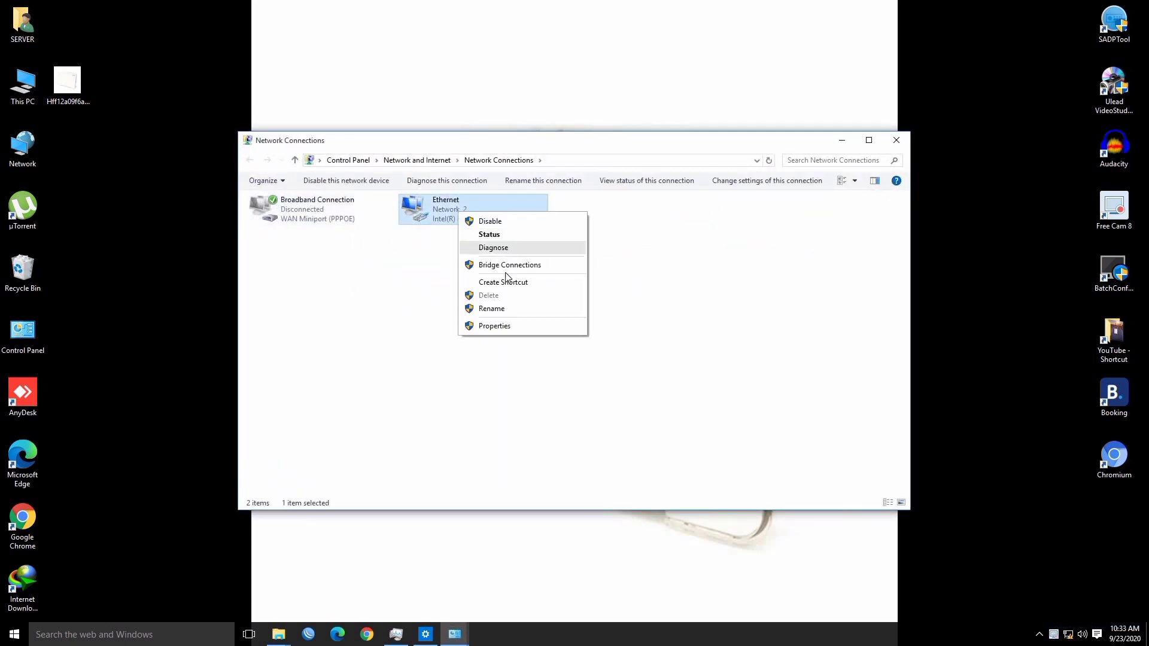
{"action": "left_click", "coordinate": [513, 325]}
{"action": "double_click", "coordinate": [326, 319]}
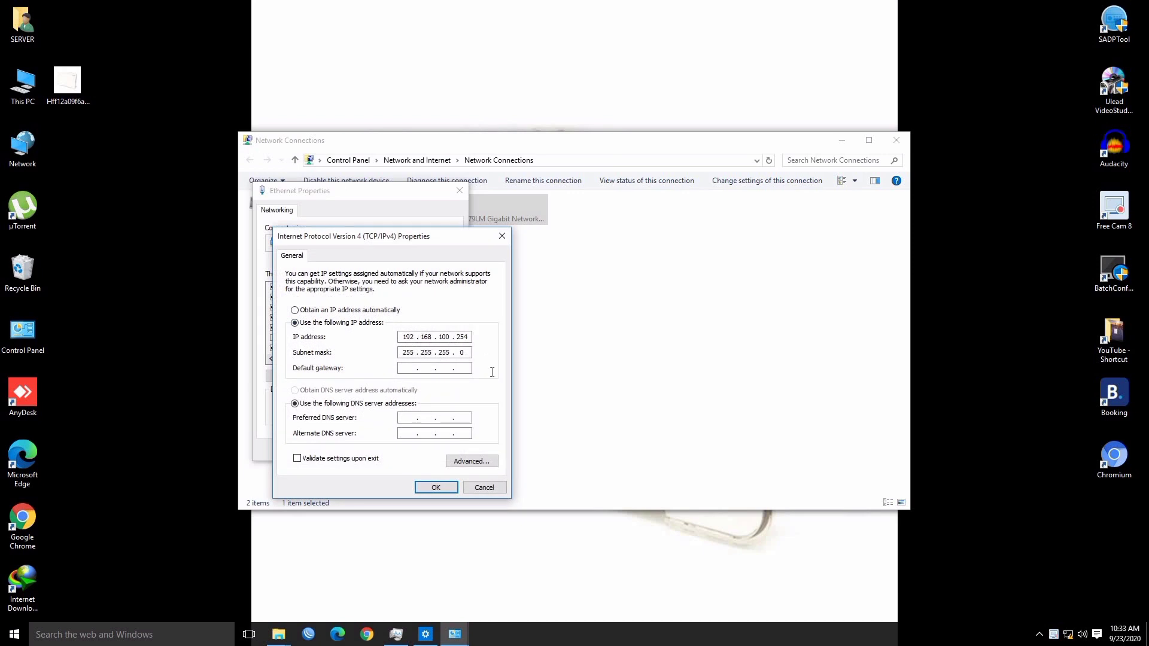
{"action": "left_click", "coordinate": [436, 487]}
{"action": "left_click", "coordinate": [385, 448]}
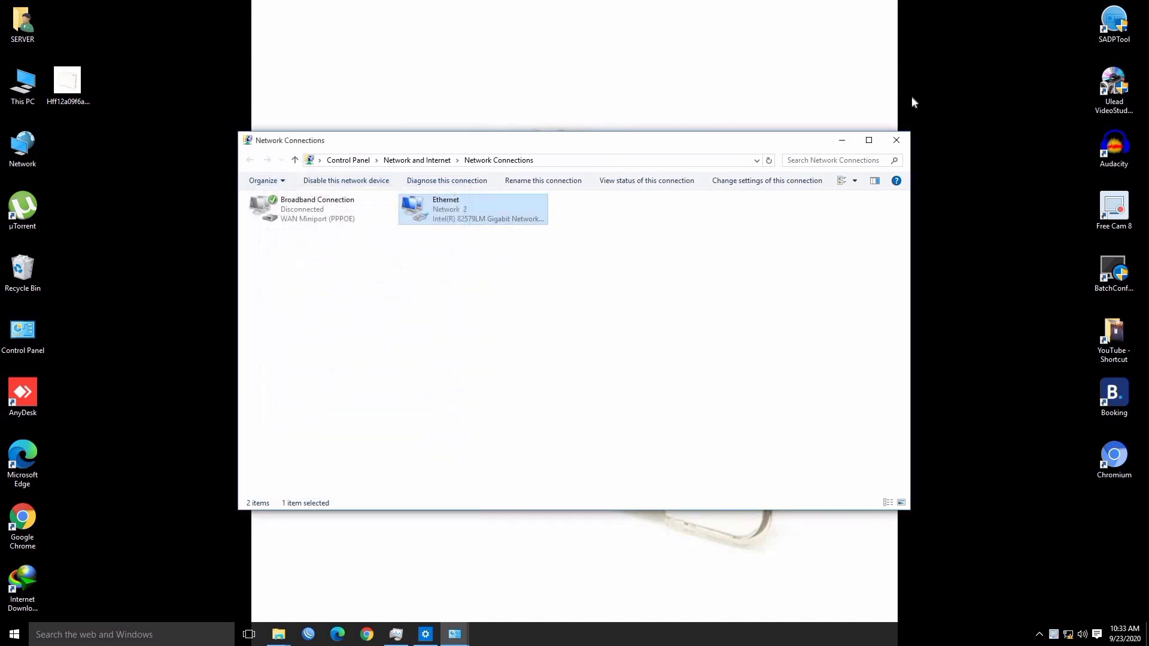
Close the Network Connections and Sharing Center windows and refresh the desktop
{"action": "left_click", "coordinate": [895, 140]}
{"action": "right_click", "coordinate": [596, 150]}
{"action": "left_click", "coordinate": [894, 142]}
{"action": "right_click", "coordinate": [628, 147]}
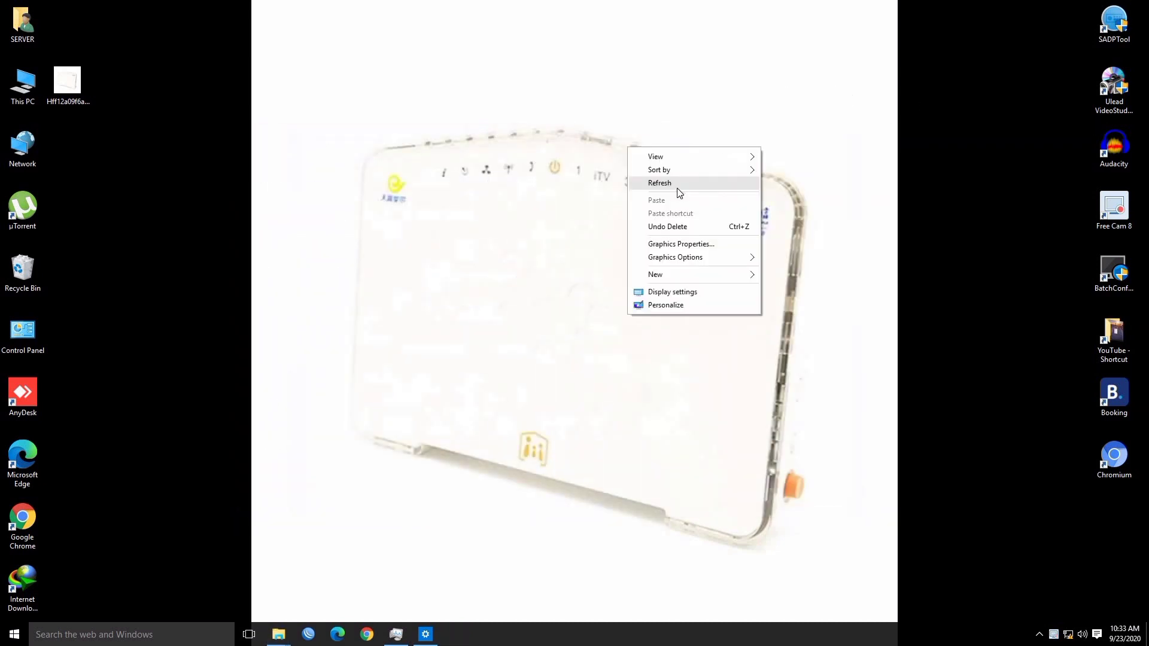
{"action": "left_click", "coordinate": [680, 191]}
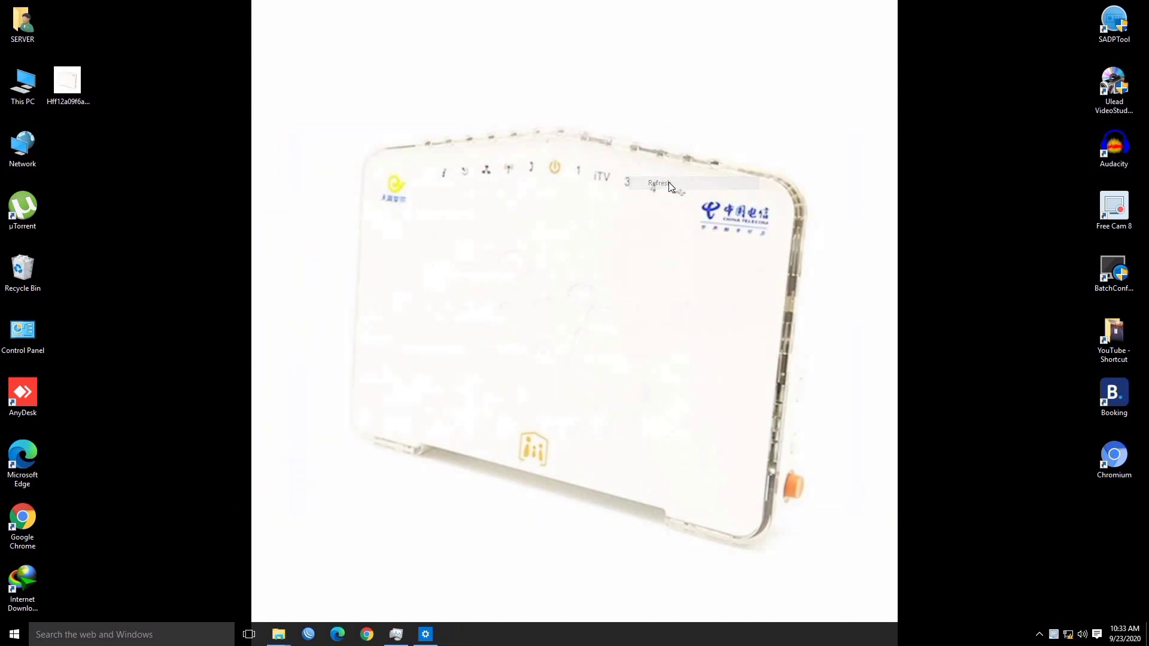
{"action": "left_click", "coordinate": [366, 634]}
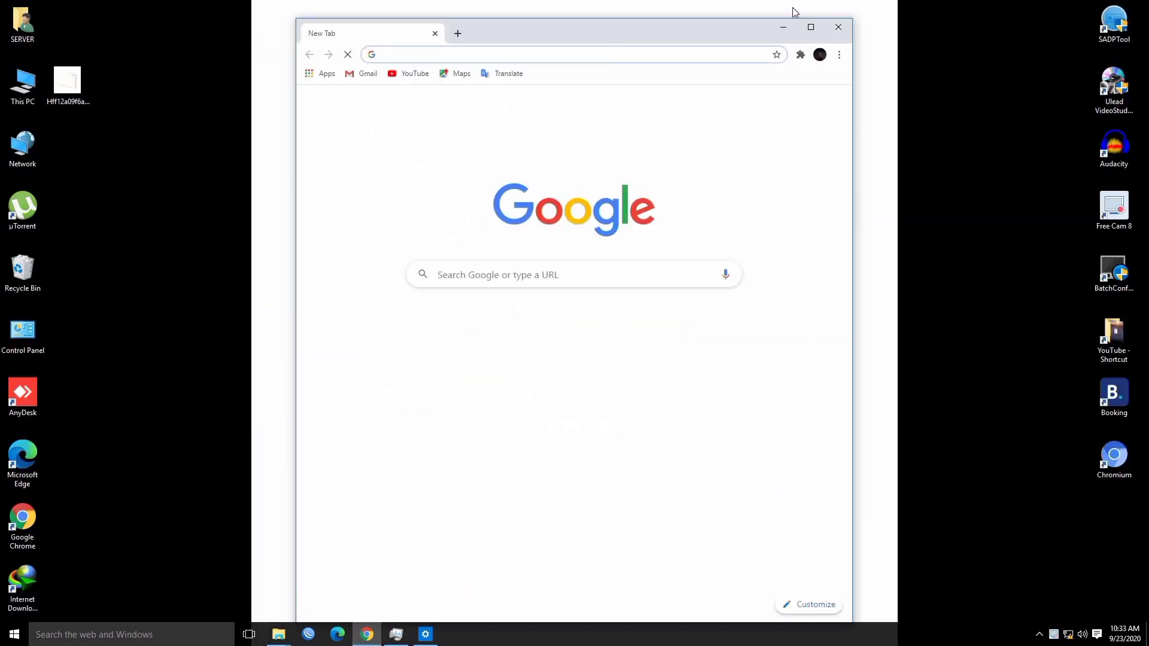
Maximize Chrome and load the router admin address 192.168.100.1
{"action": "left_click", "coordinate": [811, 27]}
{"action": "left_click", "coordinate": [207, 28]}
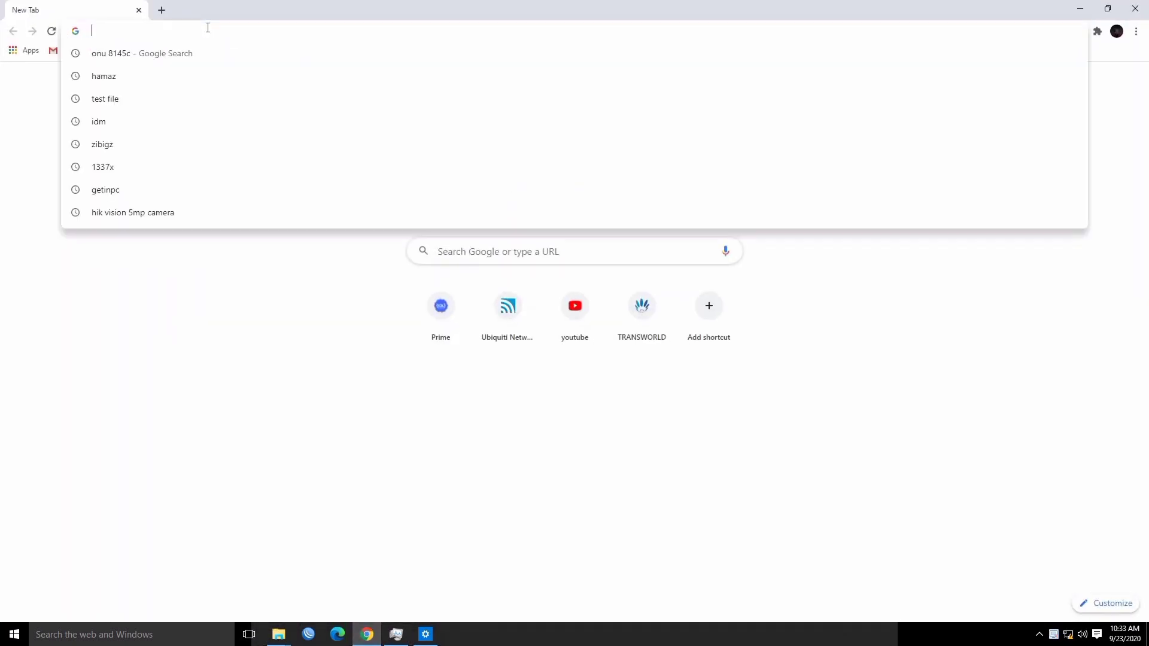
{"action": "type", "text": "192."}
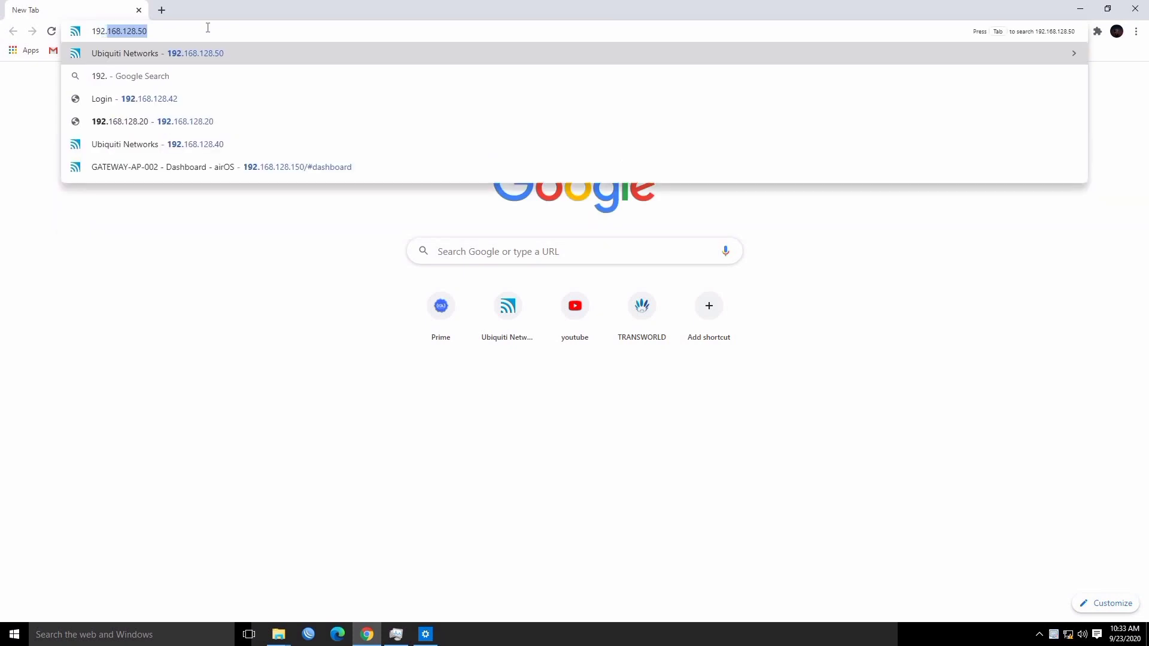
{"action": "type", "text": "168.100.1"}
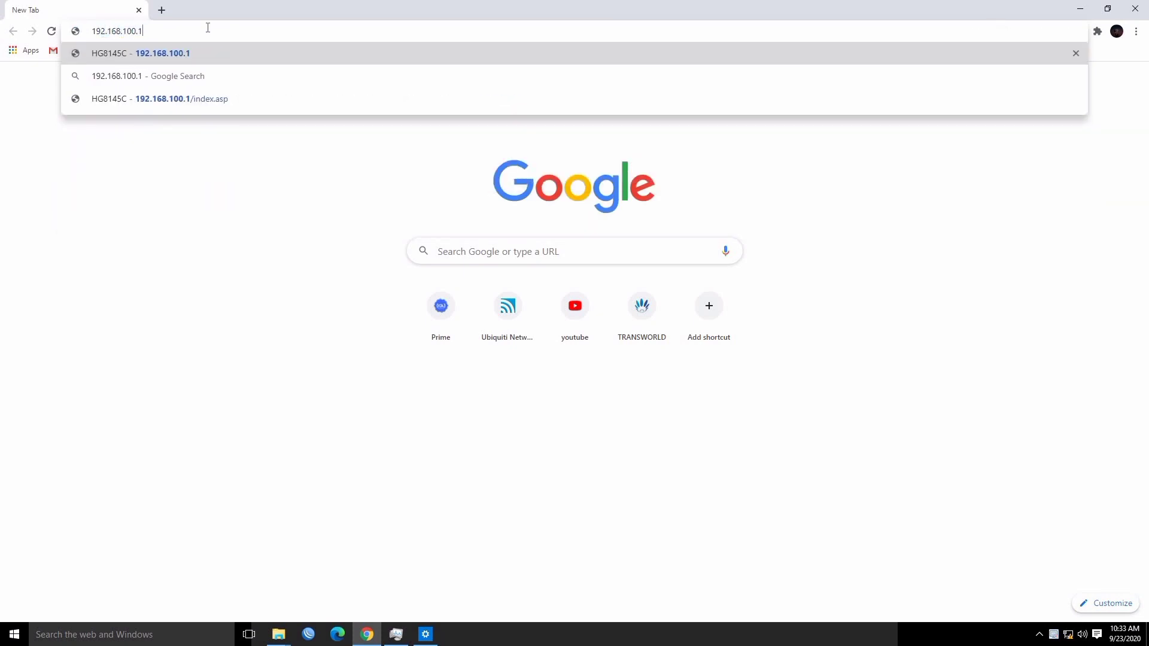
{"action": "key", "text": "Return"}
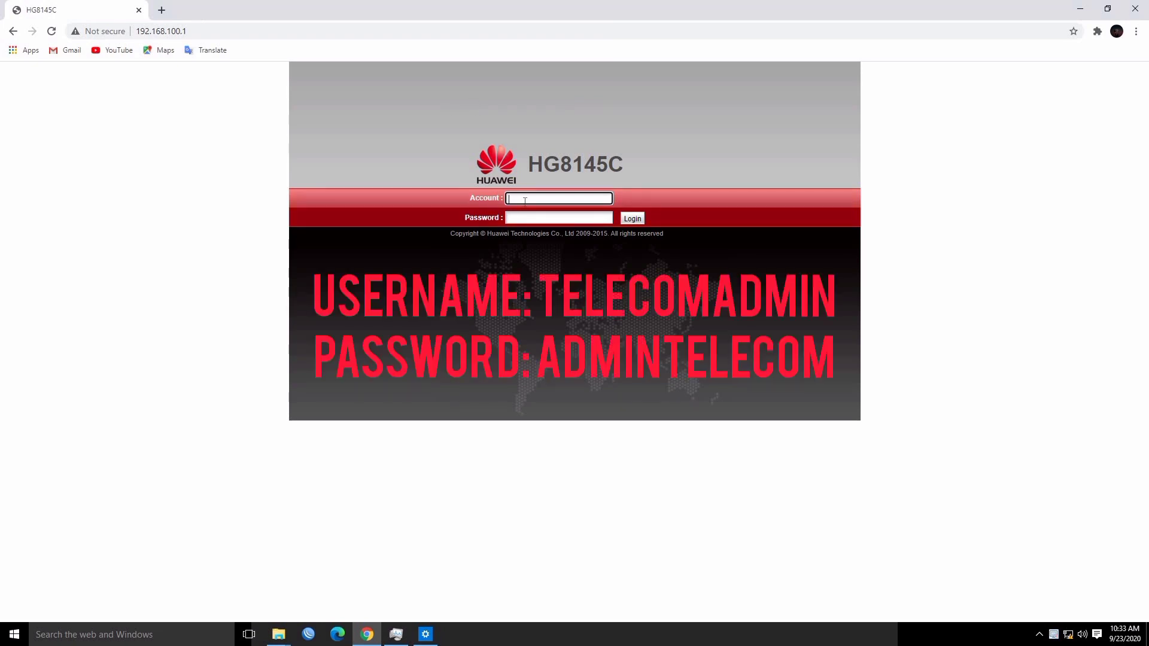
Enter the administrator account name and password in the HG8145C login fields
{"action": "type", "text": "telecomadmin"}
{"action": "key", "text": "Tab"}
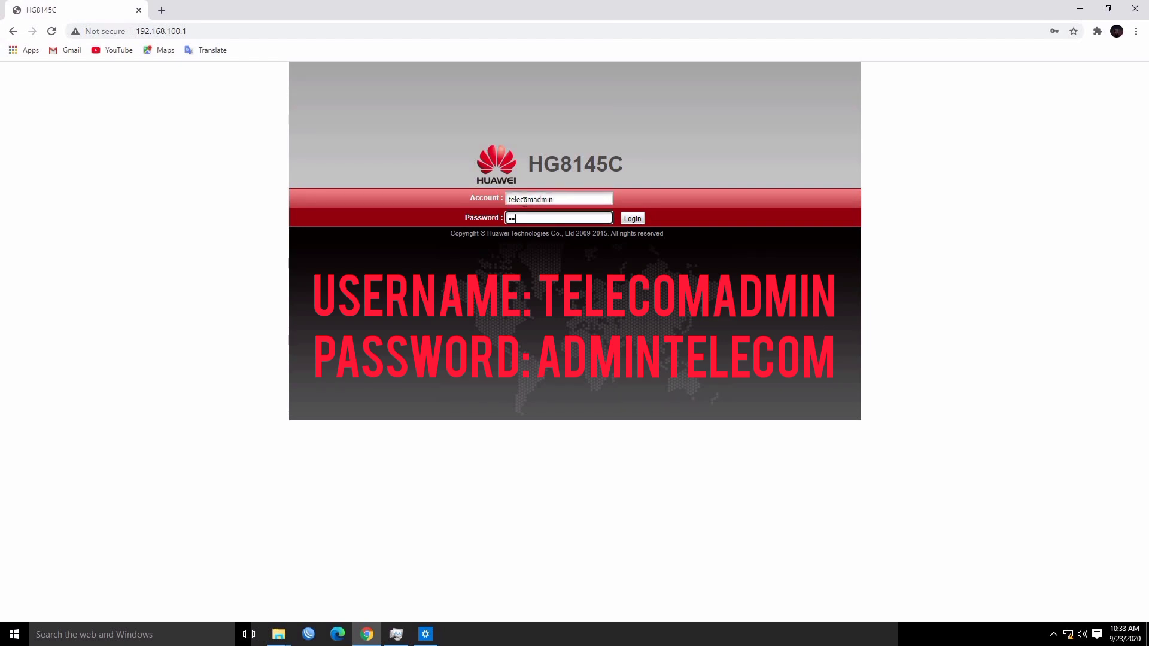
{"action": "type", "text": "admintel"}
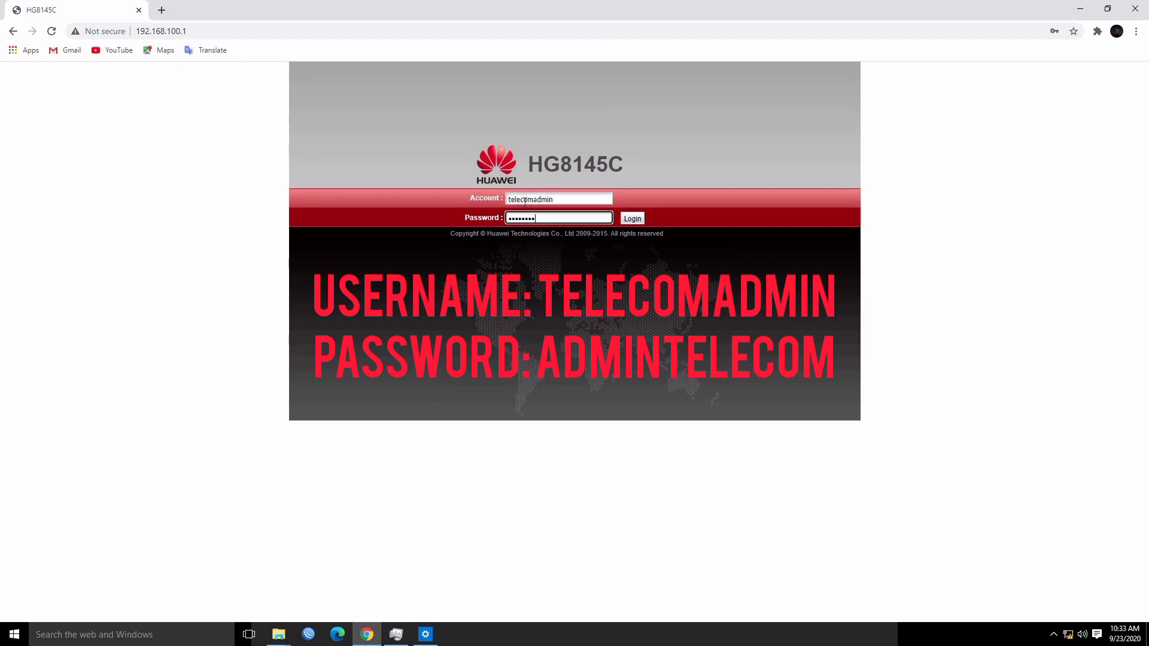
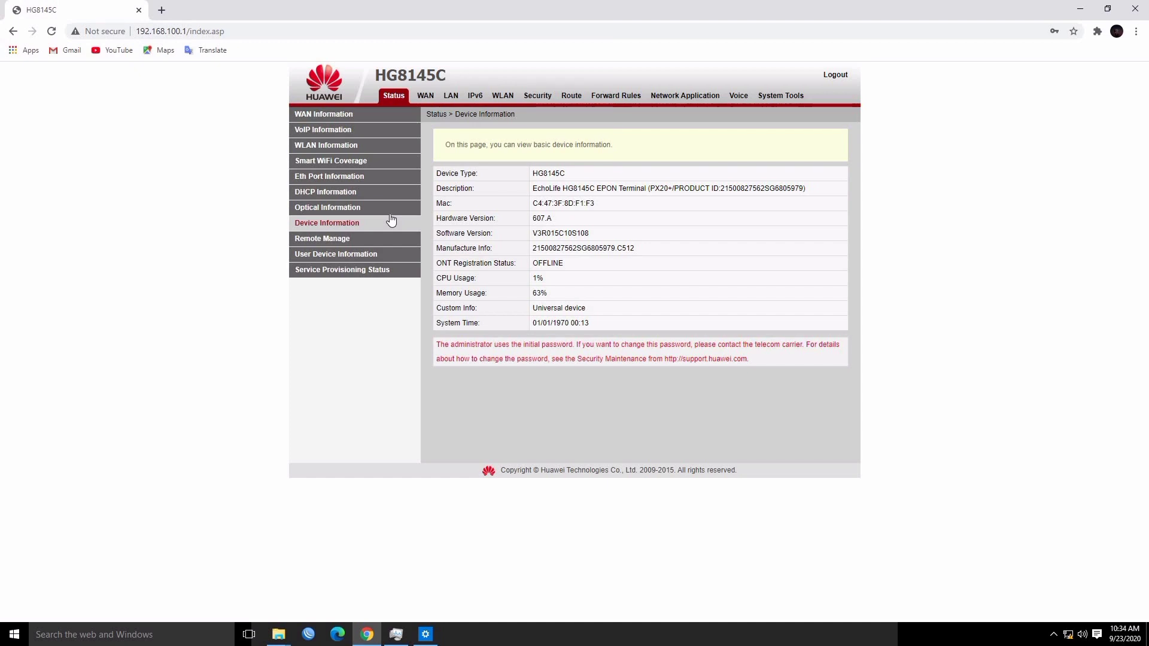
Show Status > Optical Information and highlight the RX optical power value and its reference range
{"action": "left_click", "coordinate": [323, 210]}
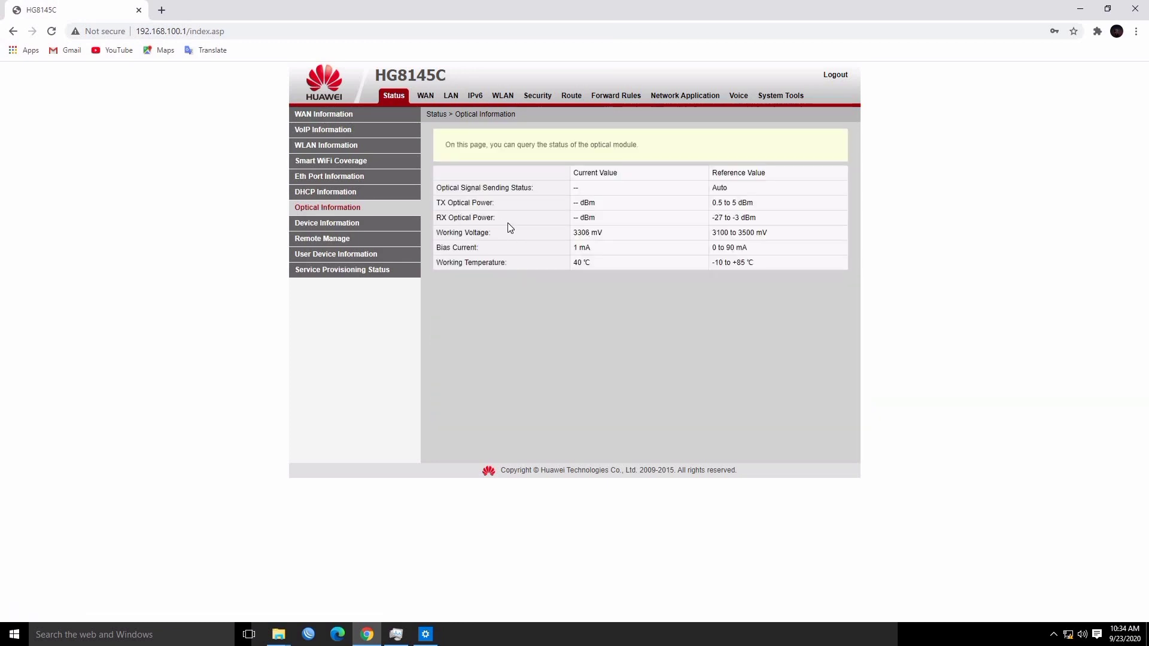
{"action": "left_click_drag", "start_coordinate": [584, 219], "coordinate": [577, 218]}
{"action": "left_click_drag", "start_coordinate": [715, 218], "coordinate": [726, 220]}
Delete the existing VLAN 306 WAN connection
{"action": "left_click", "coordinate": [426, 99]}
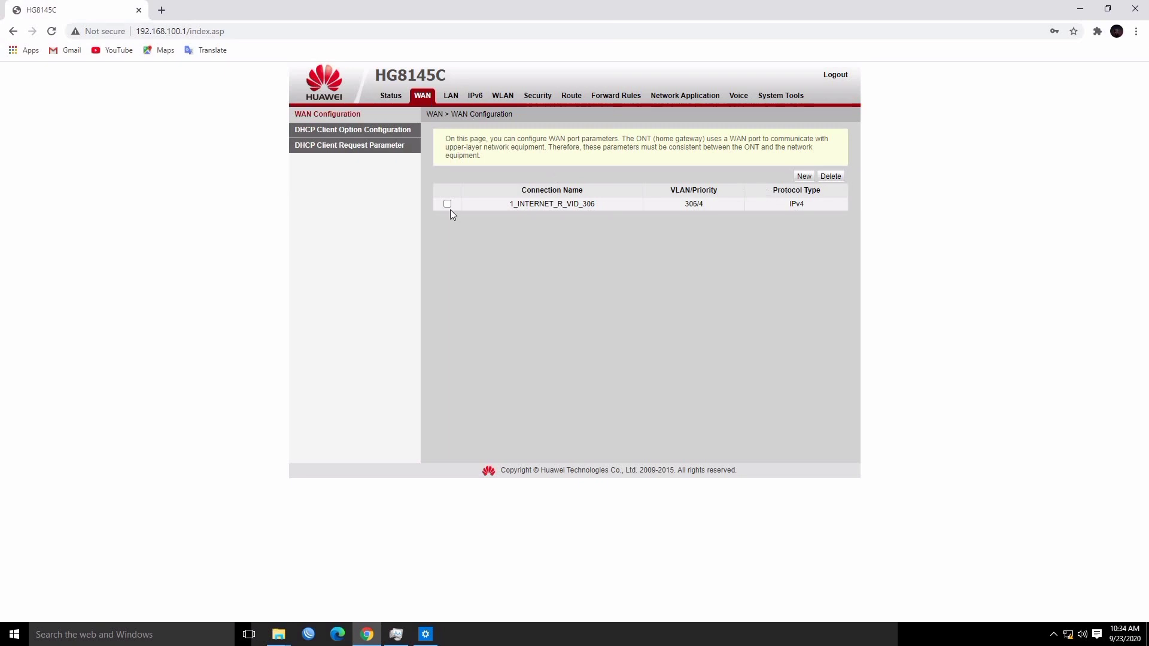
{"action": "left_click", "coordinate": [447, 204]}
{"action": "left_click", "coordinate": [830, 176]}
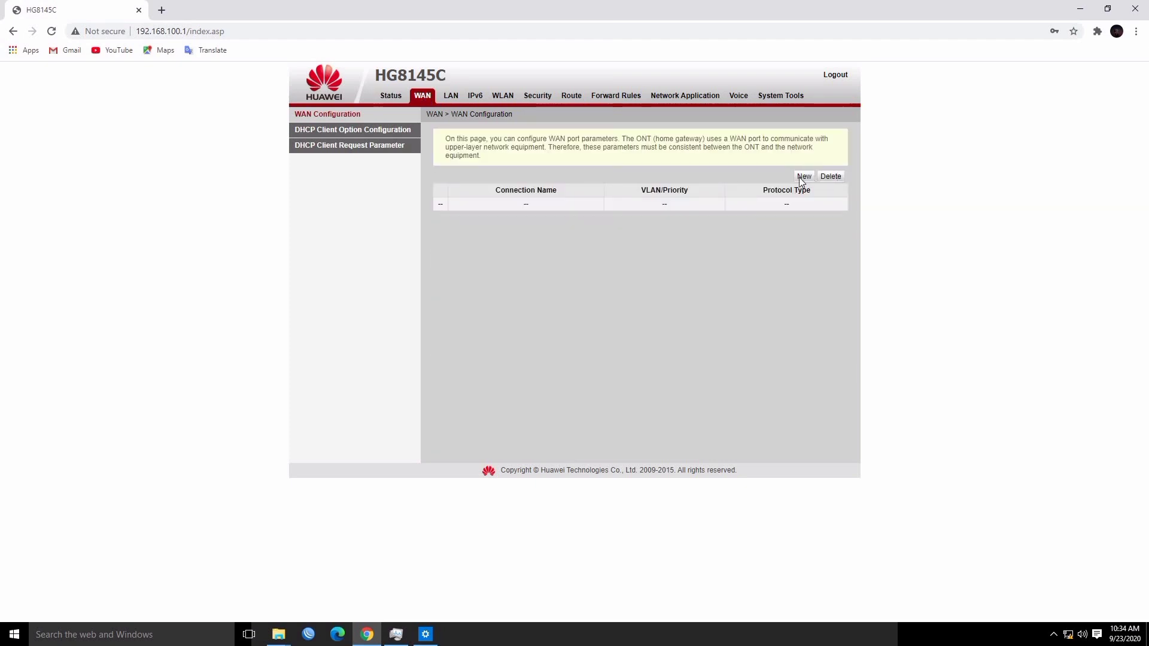
Create a new PPPoE WAN connection with VLAN ID 603
{"action": "left_click", "coordinate": [803, 176]}
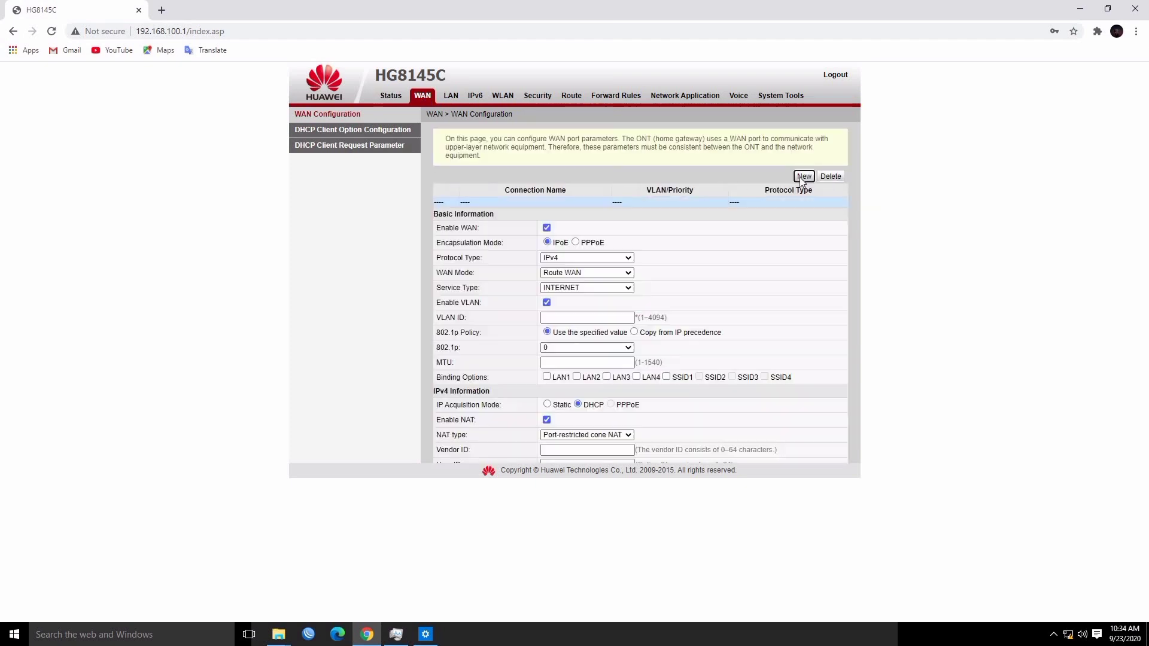
{"action": "left_click", "coordinate": [576, 243]}
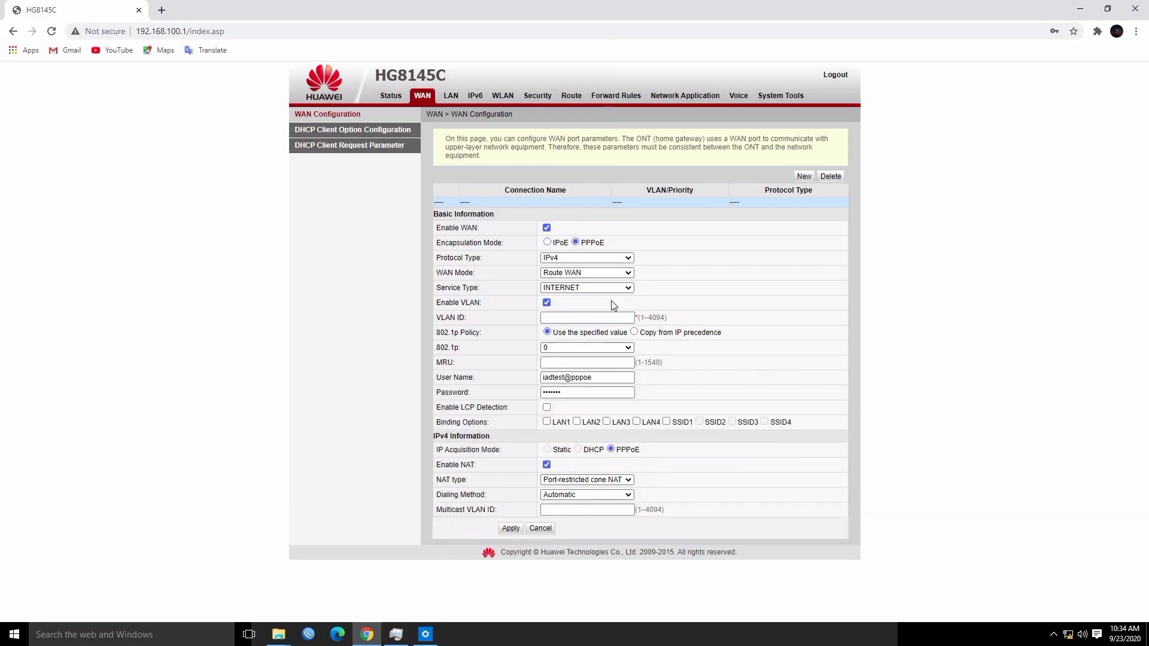
{"action": "left_click", "coordinate": [610, 318]}
{"action": "type", "text": "603"}
{"action": "left_click", "coordinate": [551, 347]}
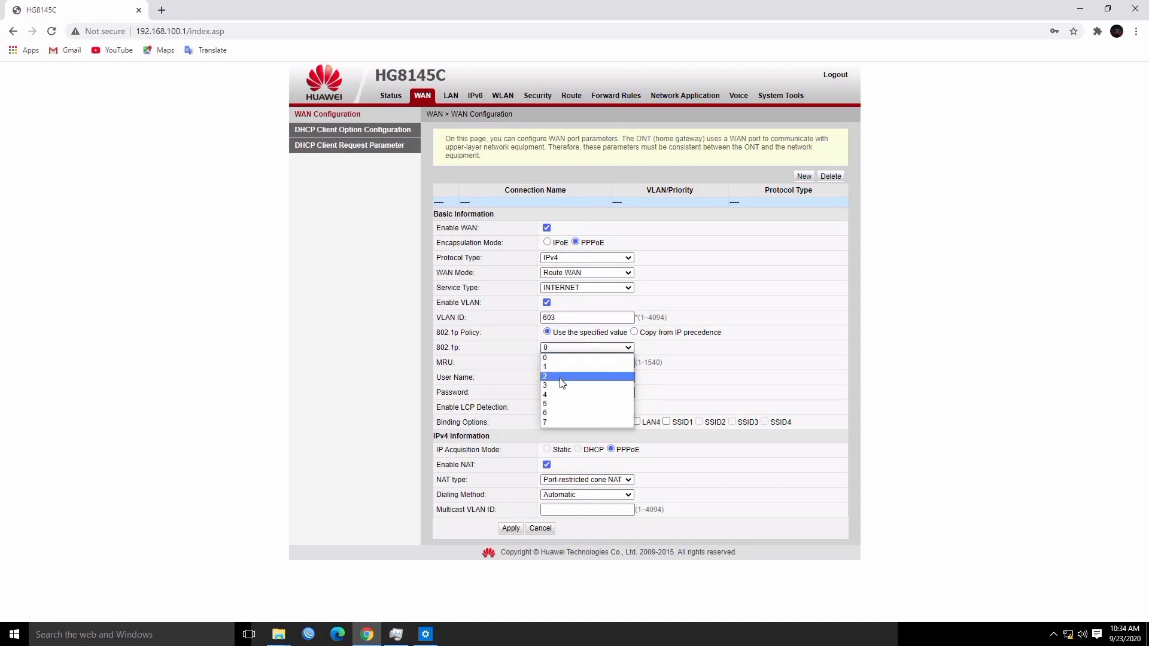
Set 802.1p priority to 4 and enter the new PPPoE user name and password
{"action": "left_click", "coordinate": [563, 395]}
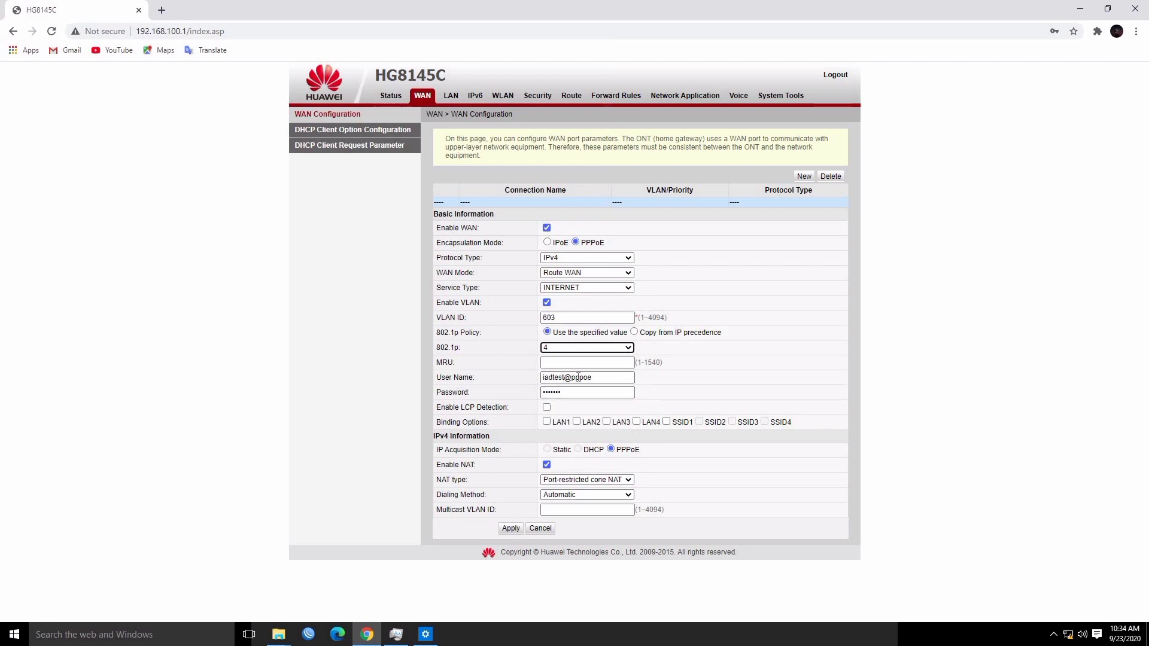
{"action": "triple_click", "coordinate": [578, 377]}
{"action": "type", "text": "u"}
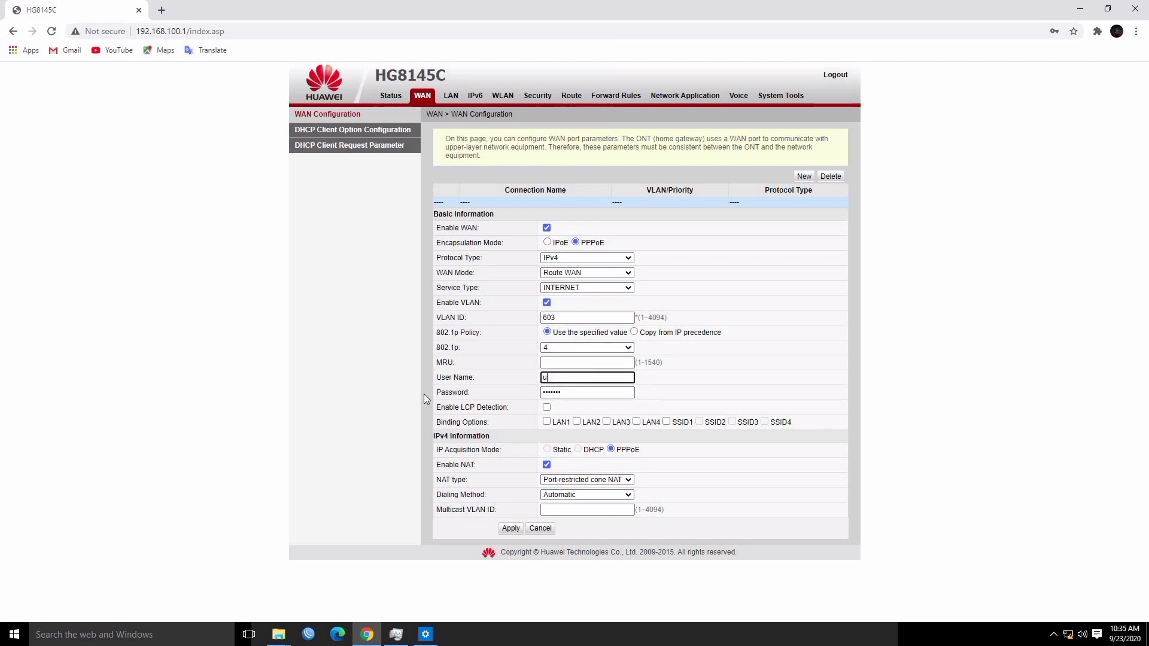
{"action": "type", "text": "mar"}
{"action": "key", "text": "Tab"}
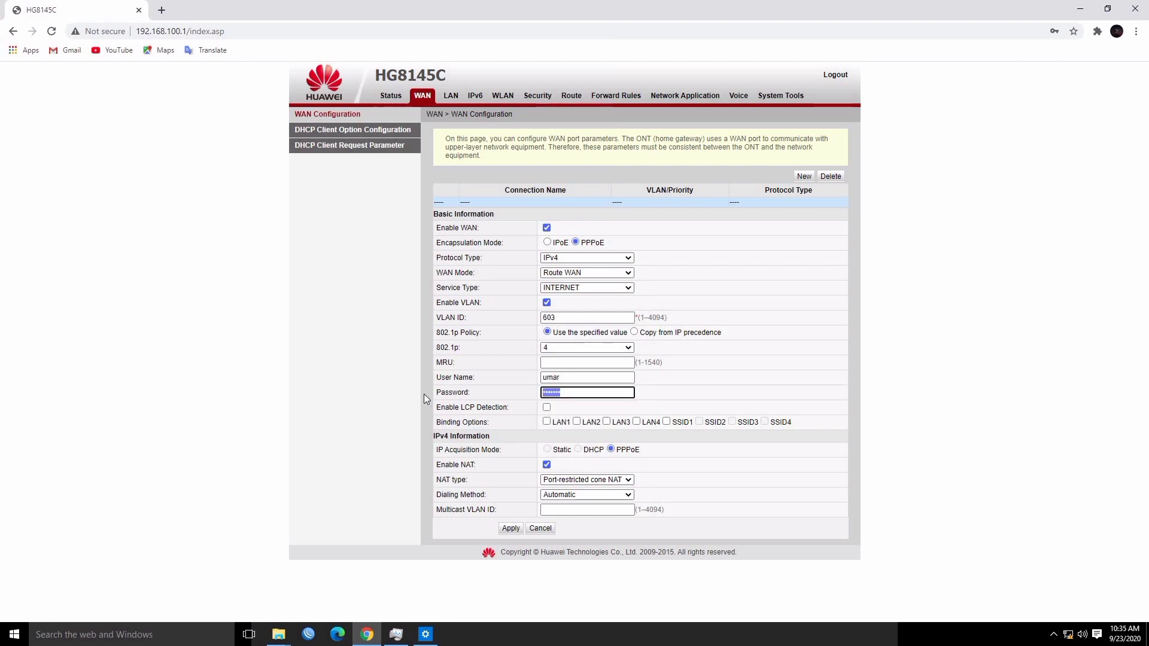
{"action": "type", "text": "••••"}
Bind LAN1–LAN4 and SSID1 to the connection and apply it
{"action": "left_click", "coordinate": [546, 422]}
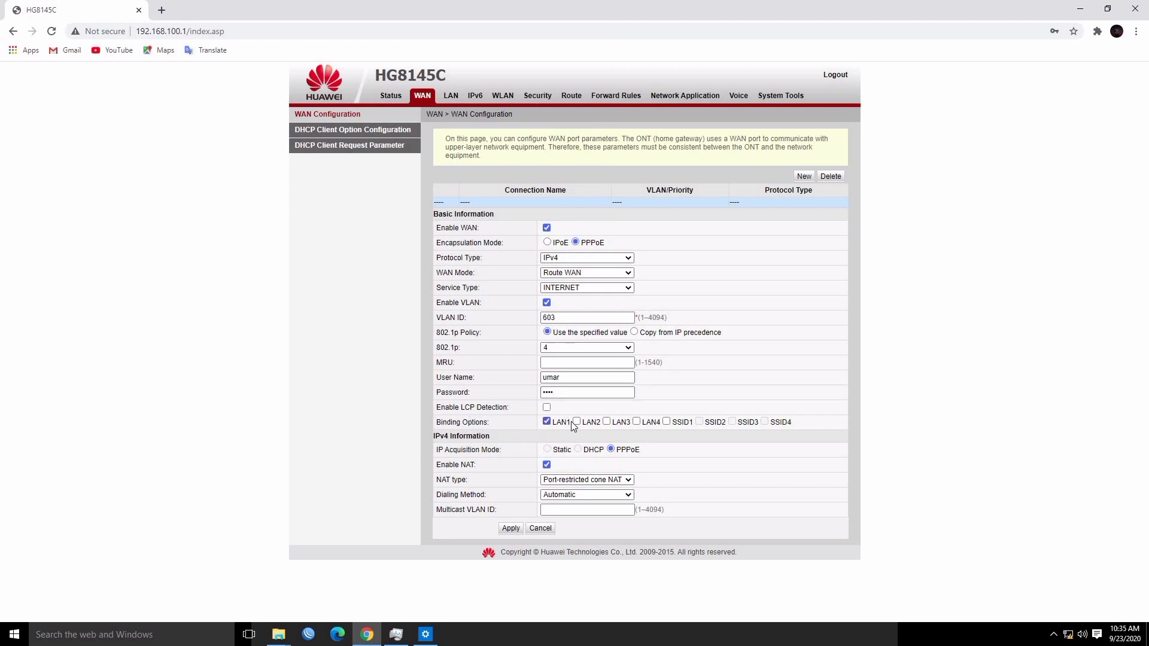
{"action": "left_click", "coordinate": [577, 421]}
{"action": "left_click", "coordinate": [606, 422]}
{"action": "left_click", "coordinate": [637, 422]}
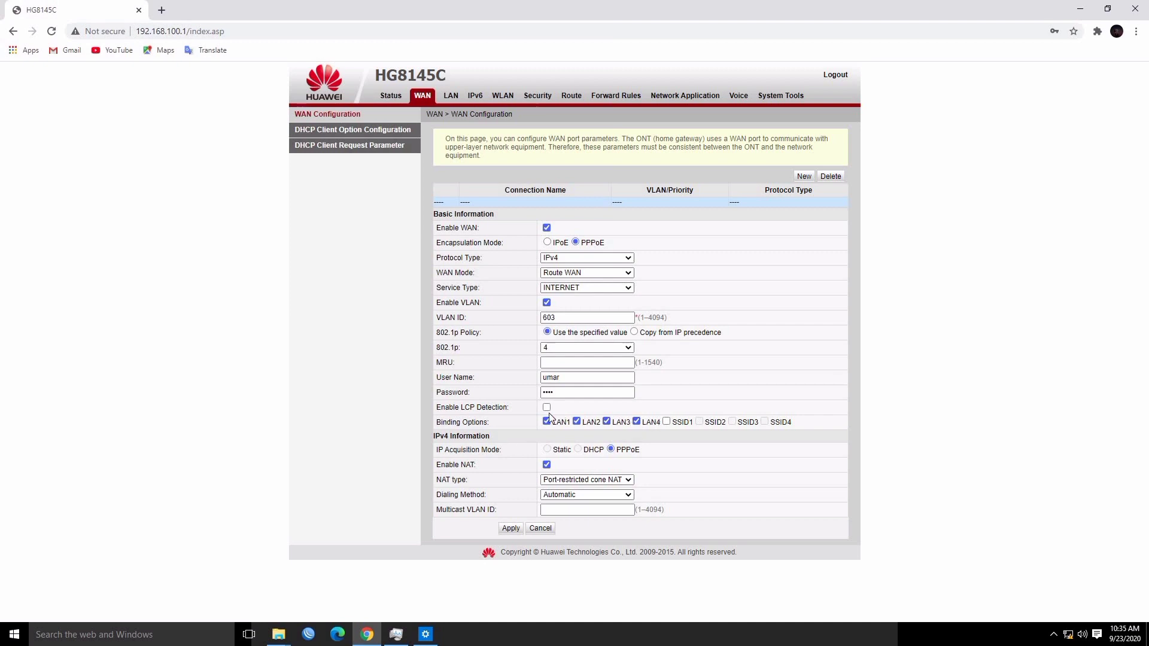
{"action": "left_click", "coordinate": [636, 422]}
{"action": "left_click", "coordinate": [607, 422]}
{"action": "left_click", "coordinate": [607, 421]}
{"action": "left_click", "coordinate": [637, 422]}
{"action": "left_click", "coordinate": [666, 422]}
{"action": "left_click", "coordinate": [511, 528]}
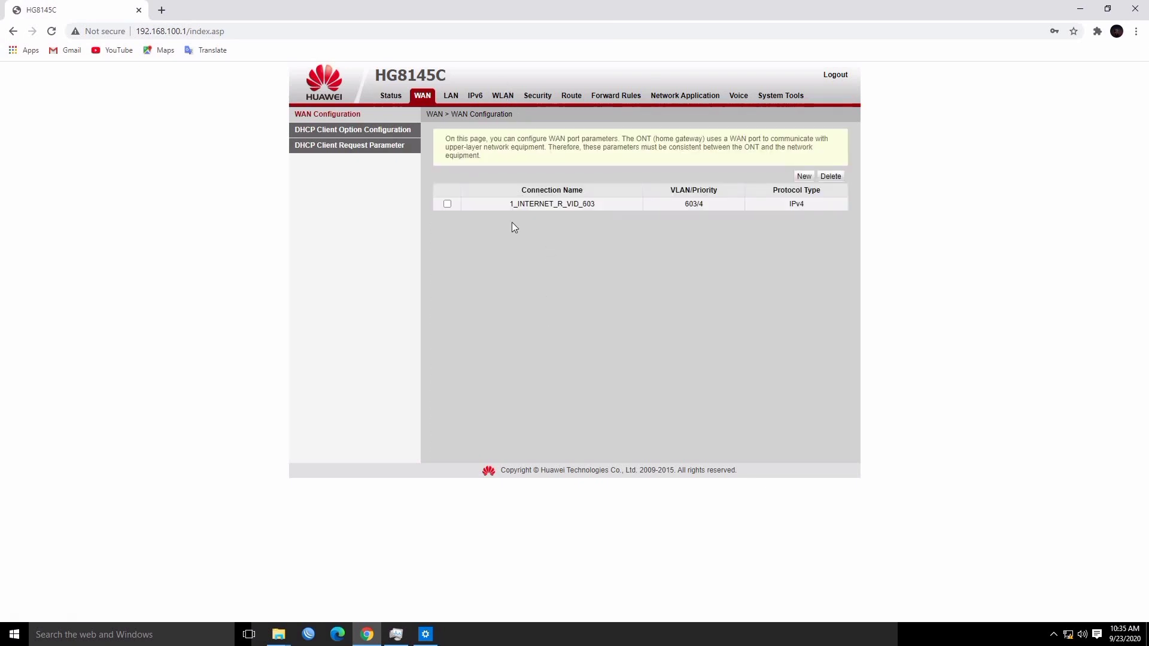
Change the SSID from 'gateway' to 'sweet home', enter a new WPA pre-shared key, and apply
{"action": "left_click", "coordinate": [503, 97]}
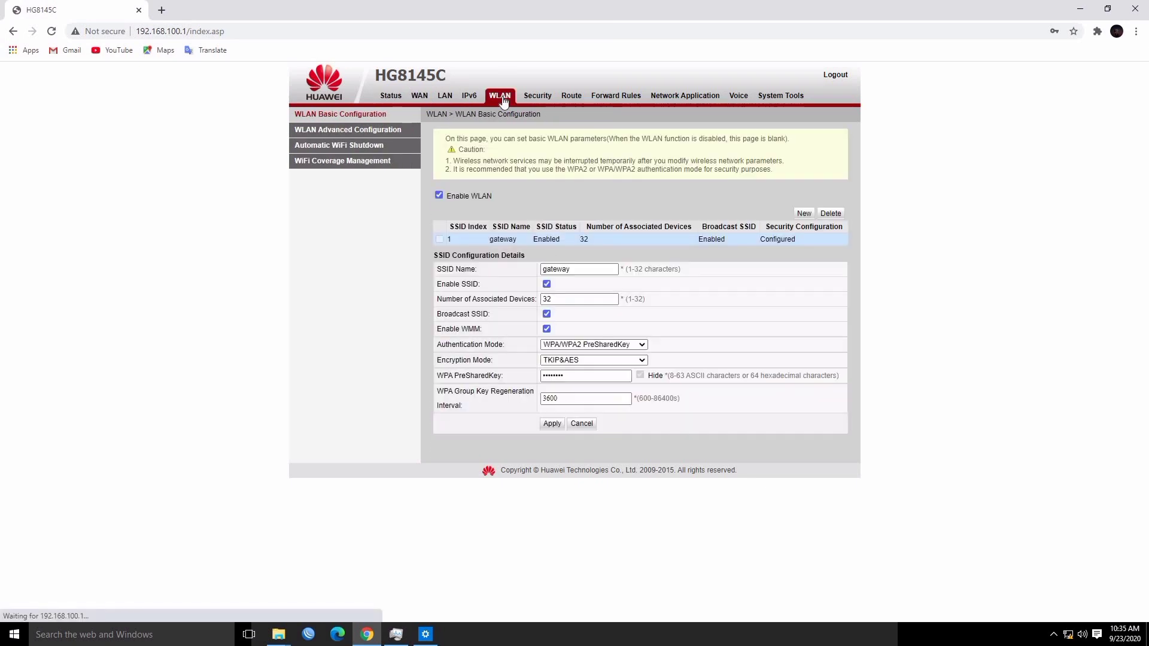
{"action": "left_click_drag", "start_coordinate": [605, 271], "coordinate": [510, 276]}
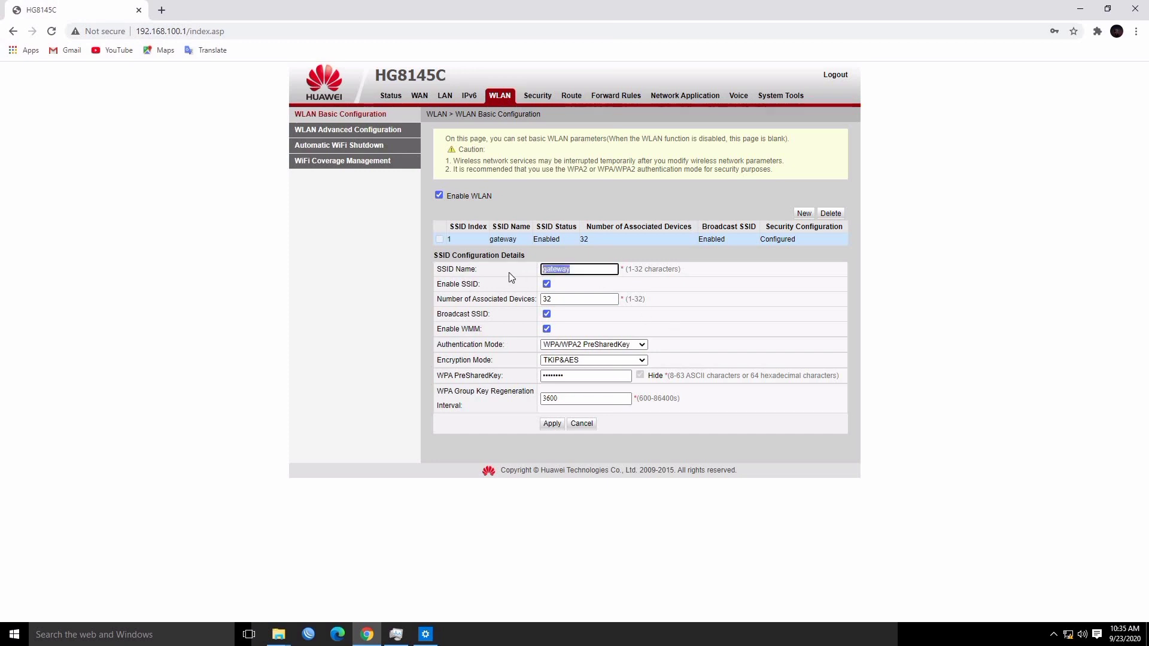
{"action": "type", "text": "swett"}
{"action": "key", "text": "BackSpace"}
{"action": "key", "text": "BackSpace"}
{"action": "type", "text": "et home"}
{"action": "key", "text": "Tab"}
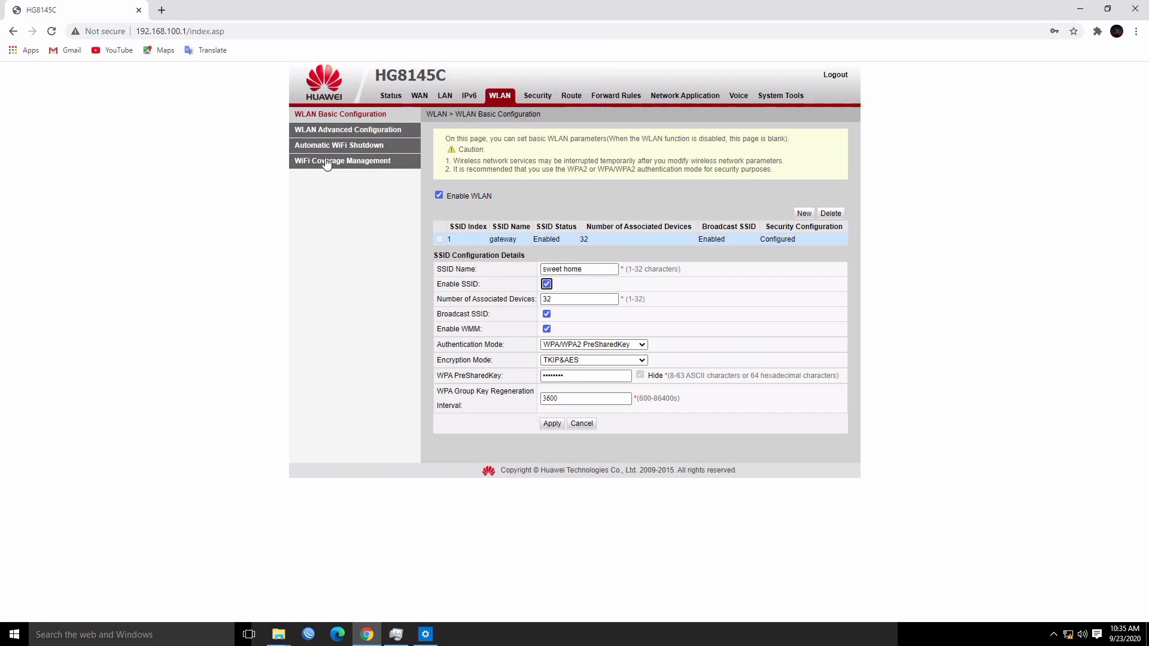
{"action": "double_click", "coordinate": [583, 376]}
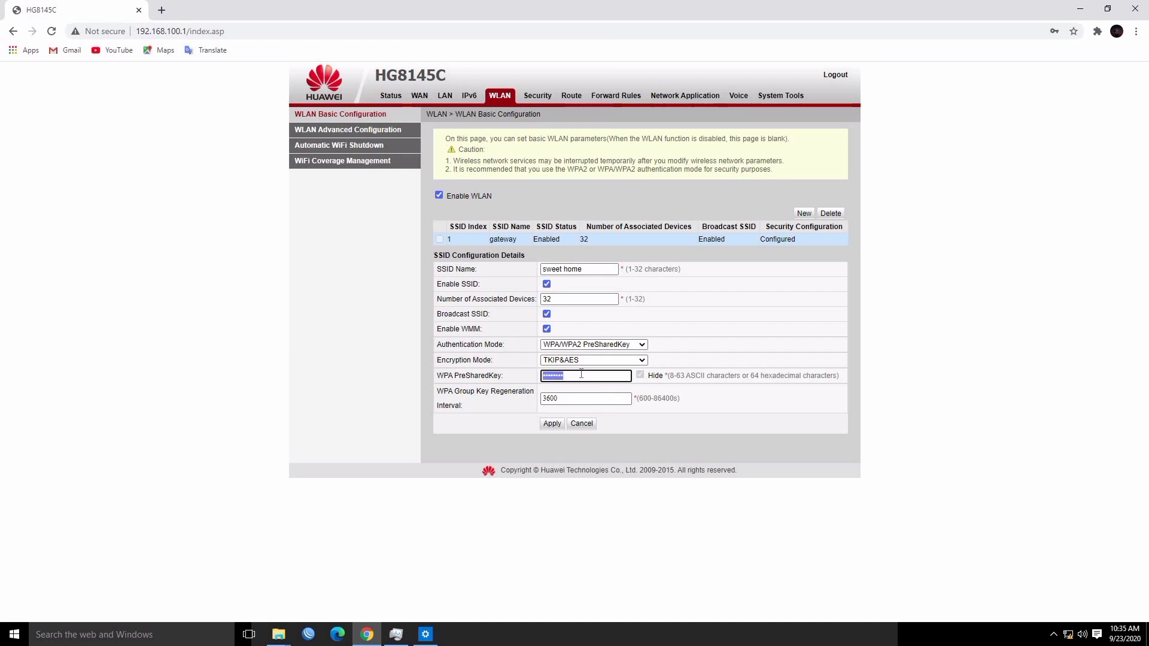
{"action": "type", "text": "•"}
{"action": "left_click", "coordinate": [553, 423]}
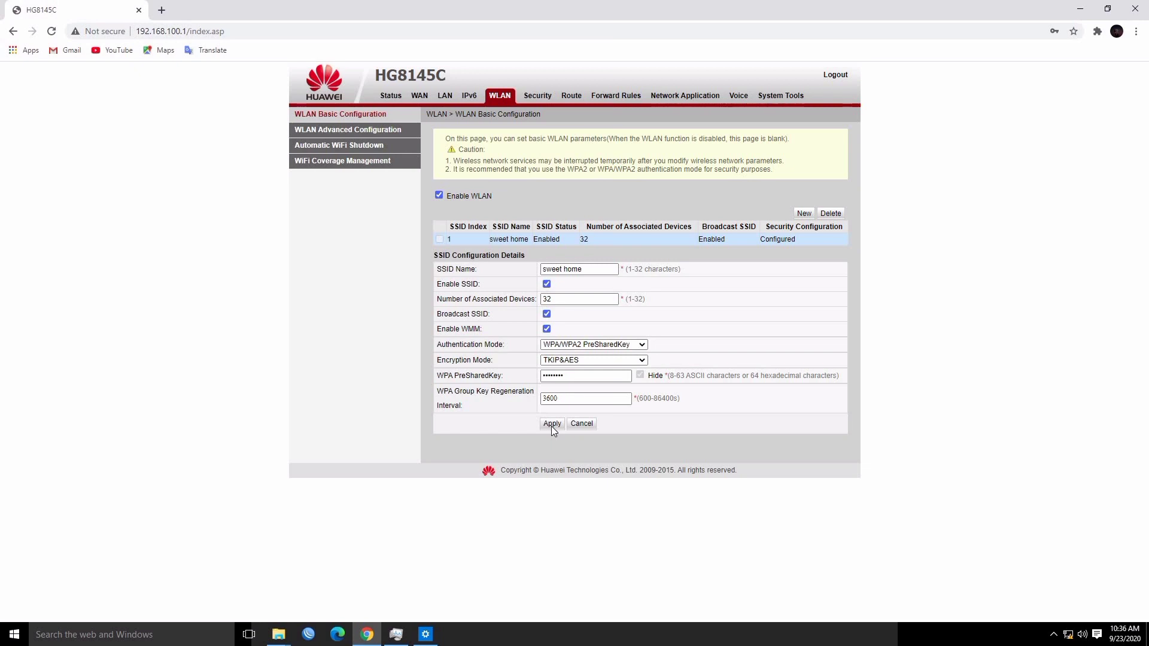
{"action": "left_click", "coordinate": [537, 99]}
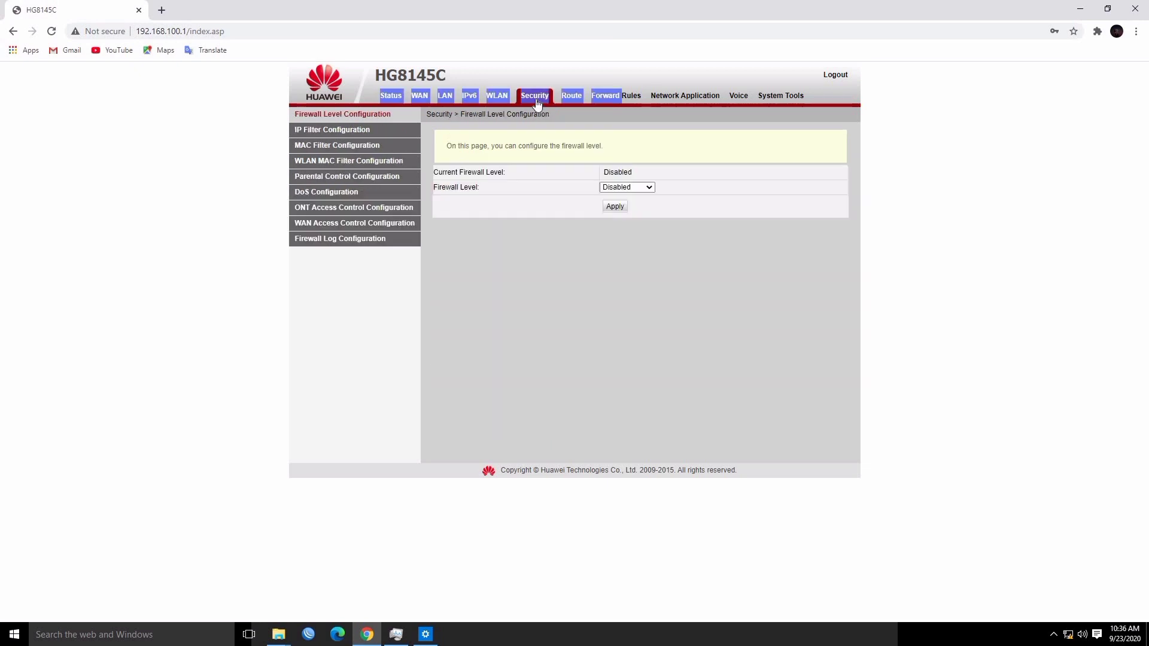
Apply firewall level Disabled, then view WAN Information showing the PPPoE connection Disconnected
{"action": "left_click", "coordinate": [613, 190]}
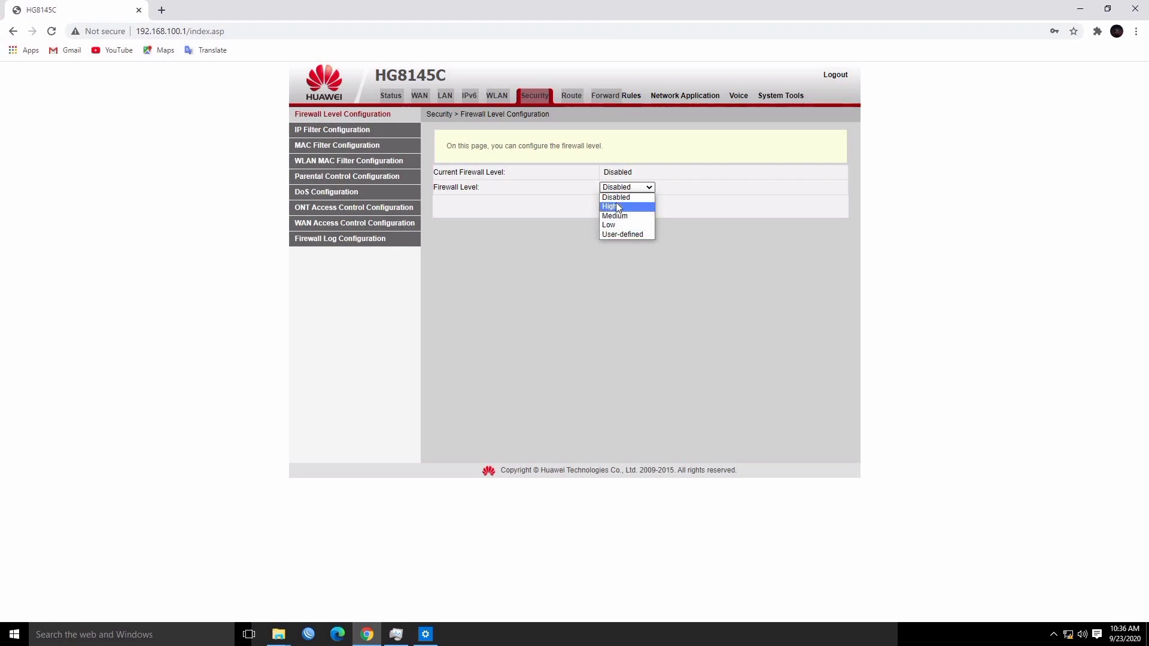
{"action": "left_click", "coordinate": [617, 198]}
{"action": "left_click", "coordinate": [615, 207]}
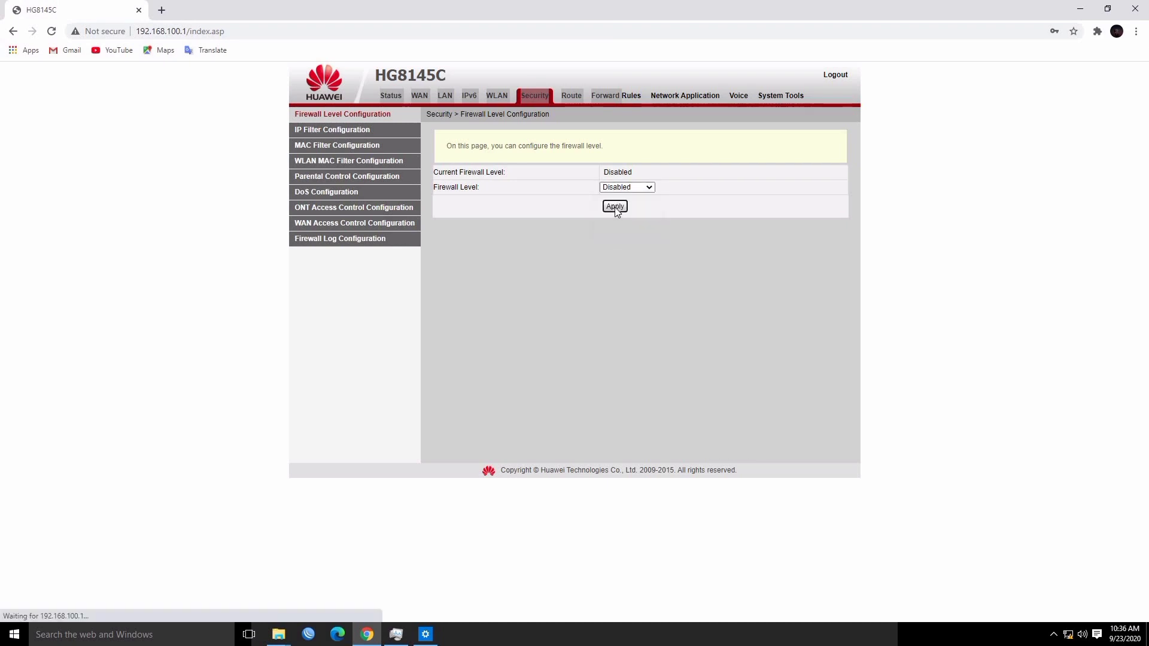
{"action": "left_click", "coordinate": [391, 97]}
{"action": "double_click", "coordinate": [316, 117]}
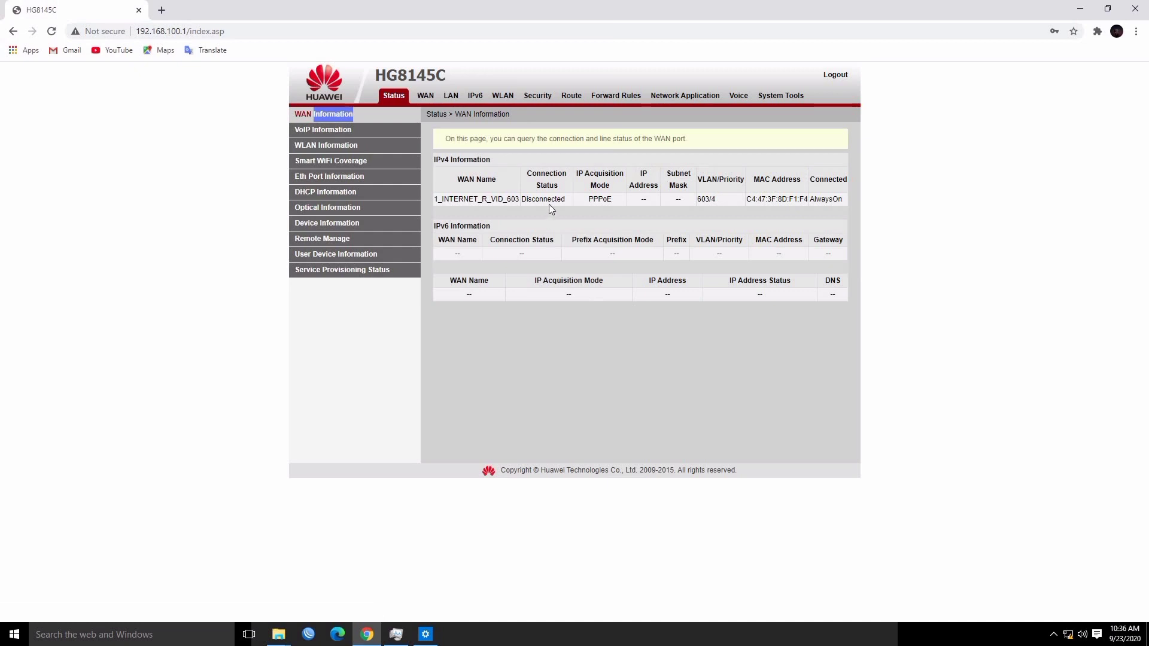
Expand the PPPoE WAN connection details and copy its IP address value
{"action": "double_click", "coordinate": [644, 199]}
{"action": "left_click", "coordinate": [650, 200]}
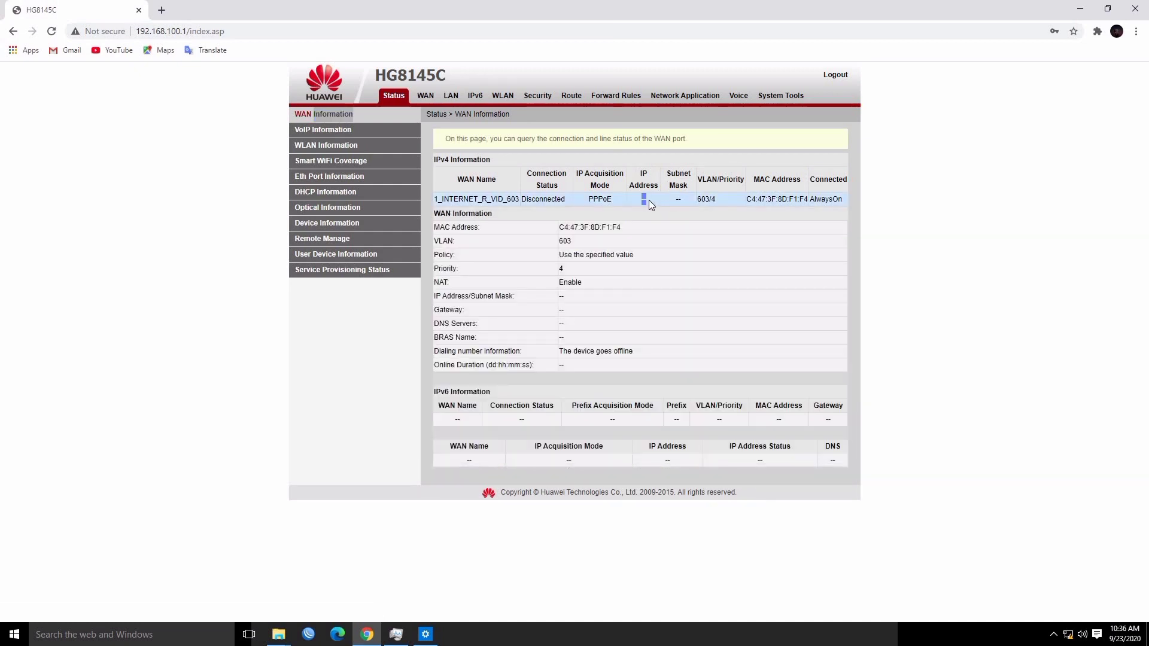
{"action": "right_click", "coordinate": [642, 202]}
{"action": "left_click", "coordinate": [664, 208]}
Paste the copied IP as a search in a new tab, then log out of the router
{"action": "left_click", "coordinate": [165, 9]}
{"action": "right_click", "coordinate": [223, 31]}
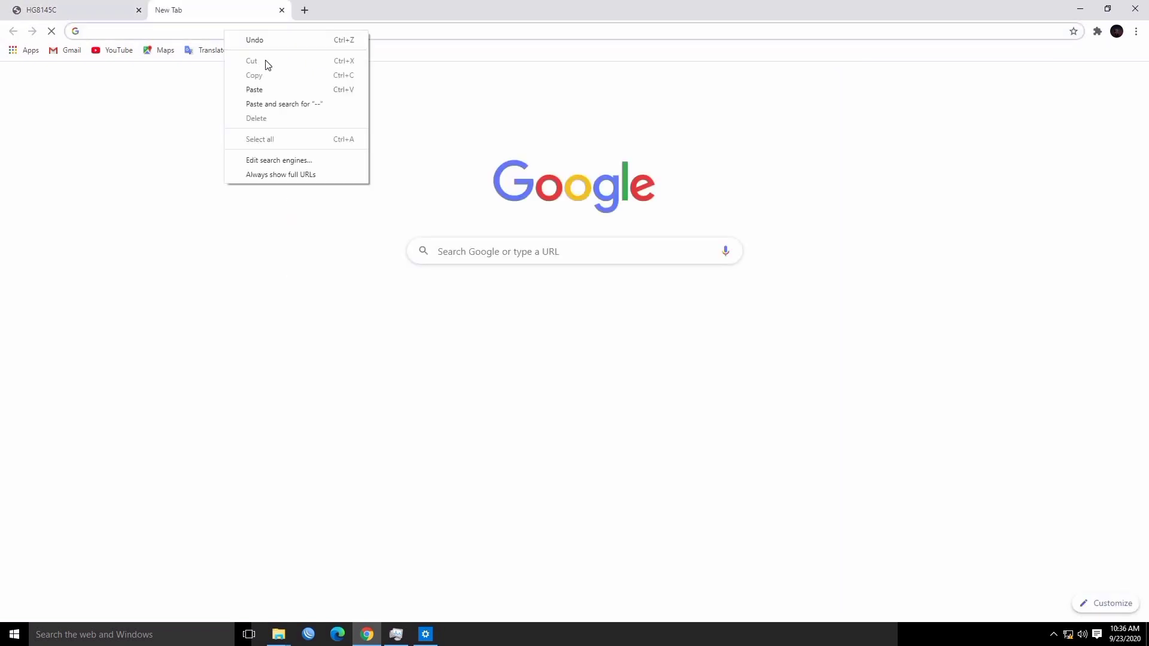
{"action": "left_click", "coordinate": [267, 90]}
{"action": "left_click", "coordinate": [79, 7]}
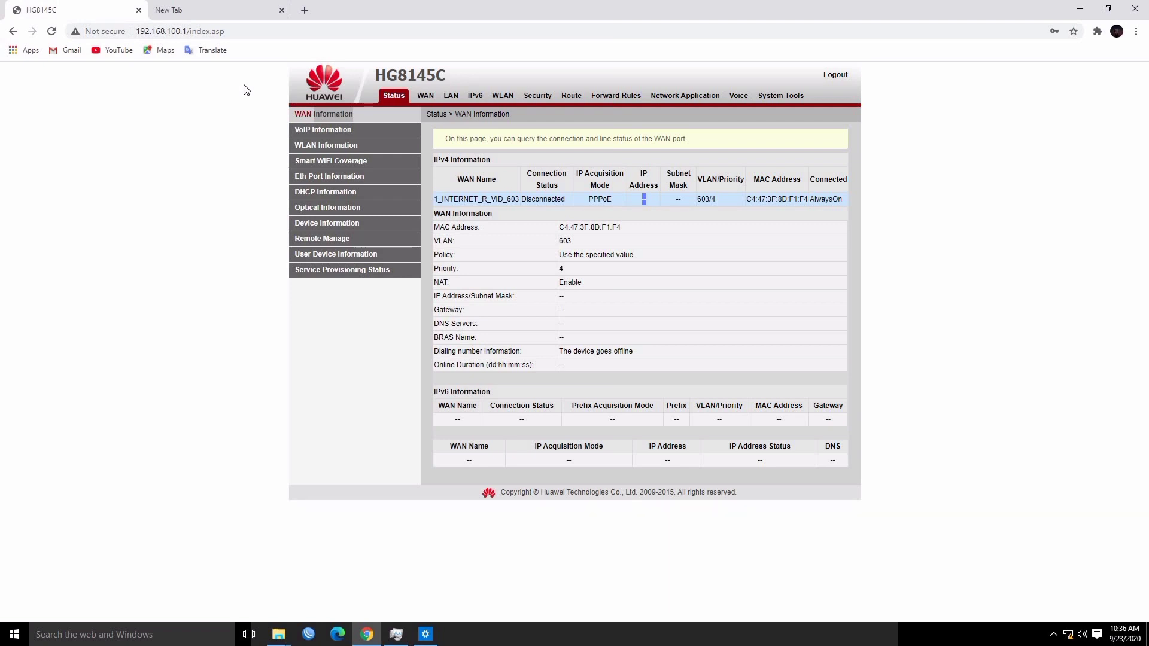
{"action": "left_click", "coordinate": [836, 75]}
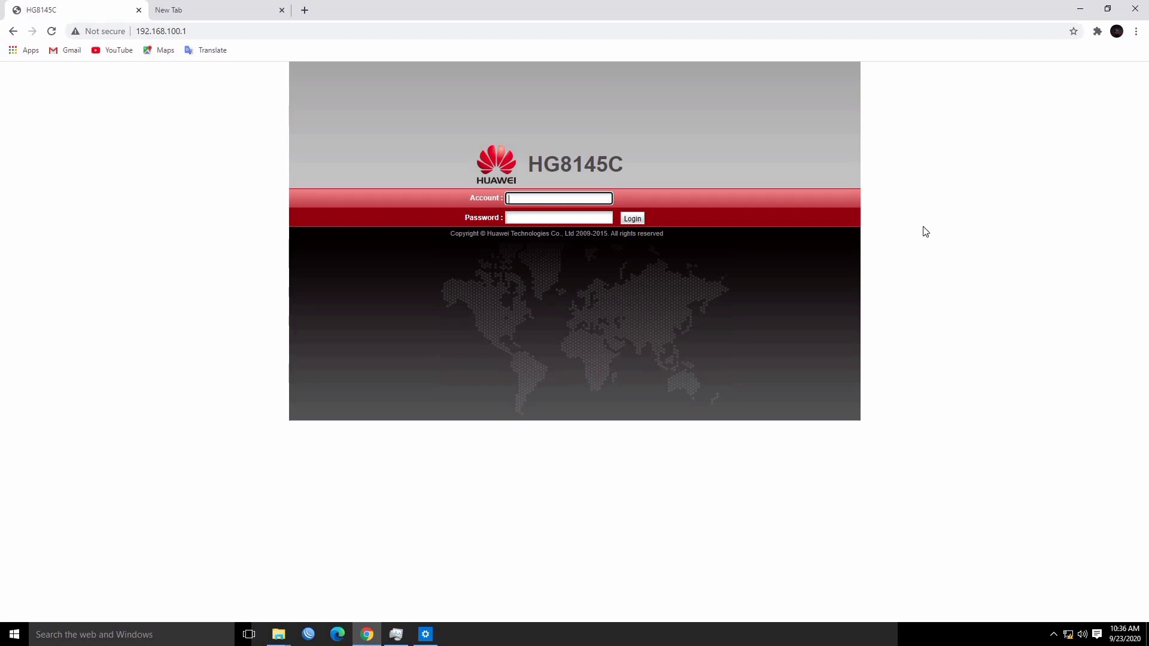